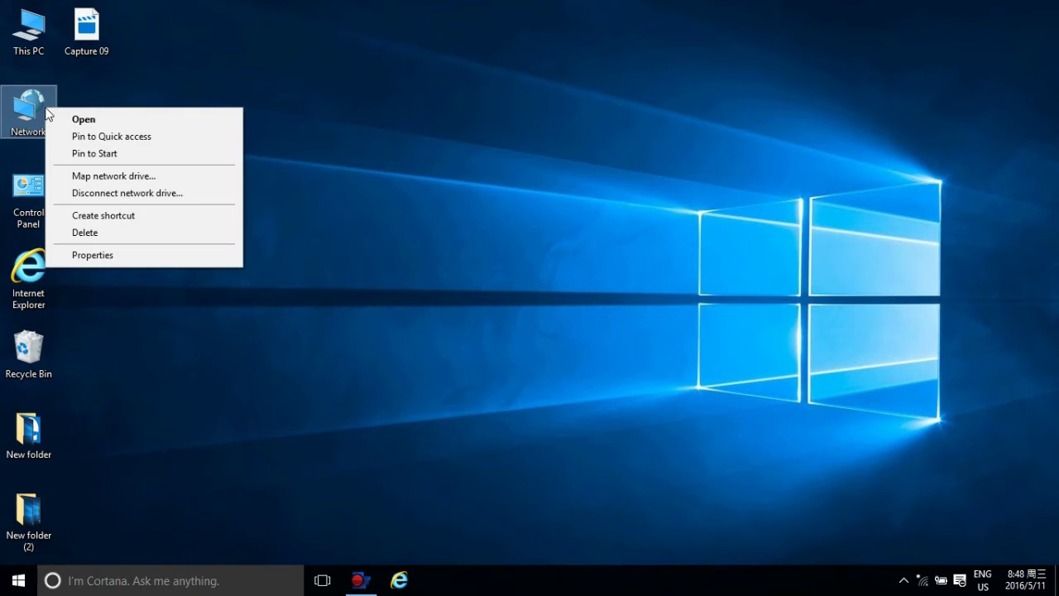
- Go from Network and Sharing Center to adapter settings and open the Wi-Fi adapter's Properties
click(126, 261)
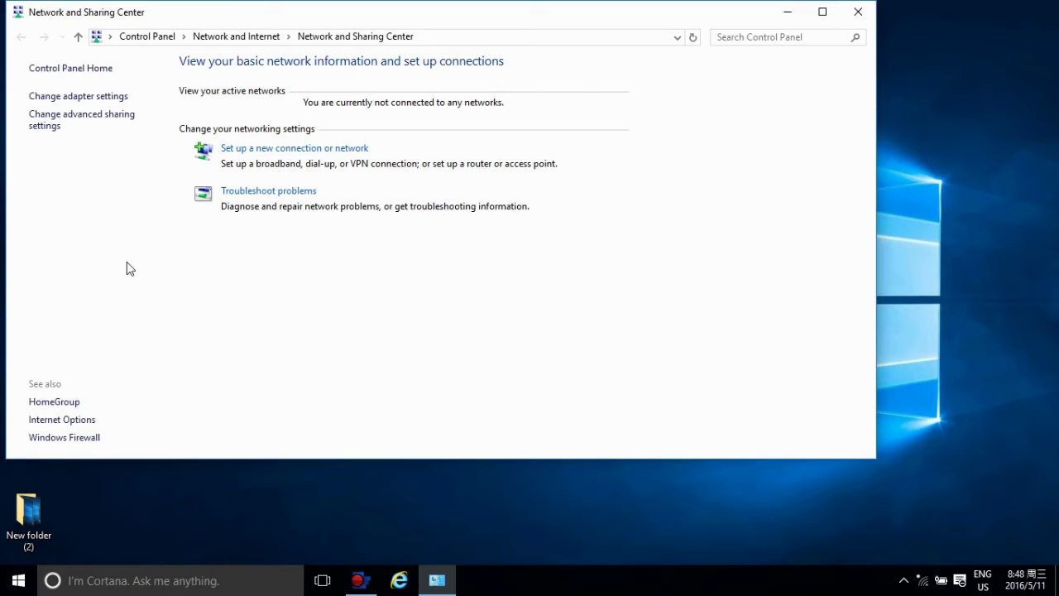
click(99, 96)
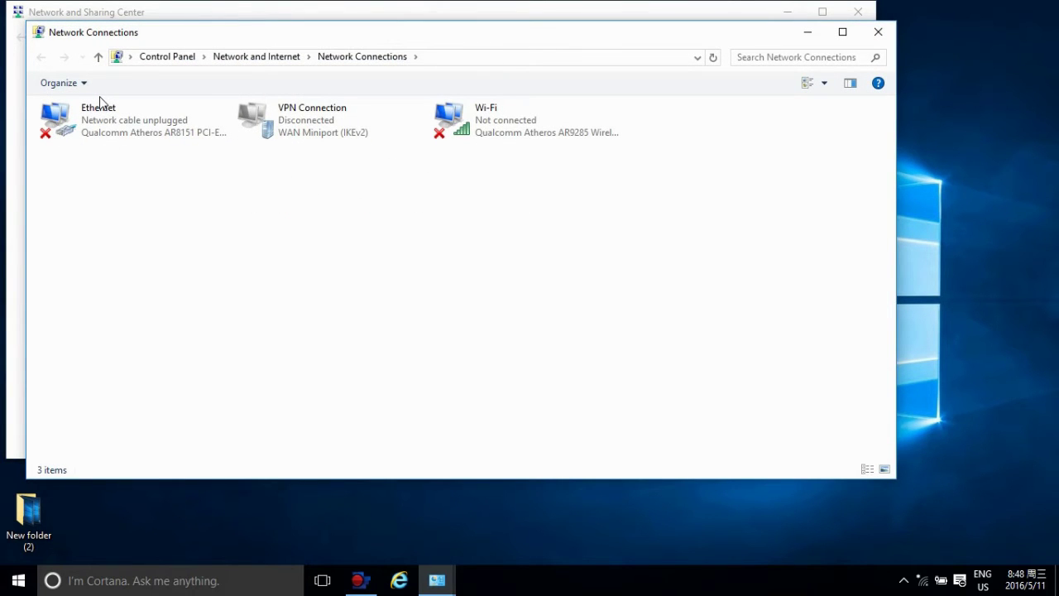
right_click(446, 137)
click(503, 305)
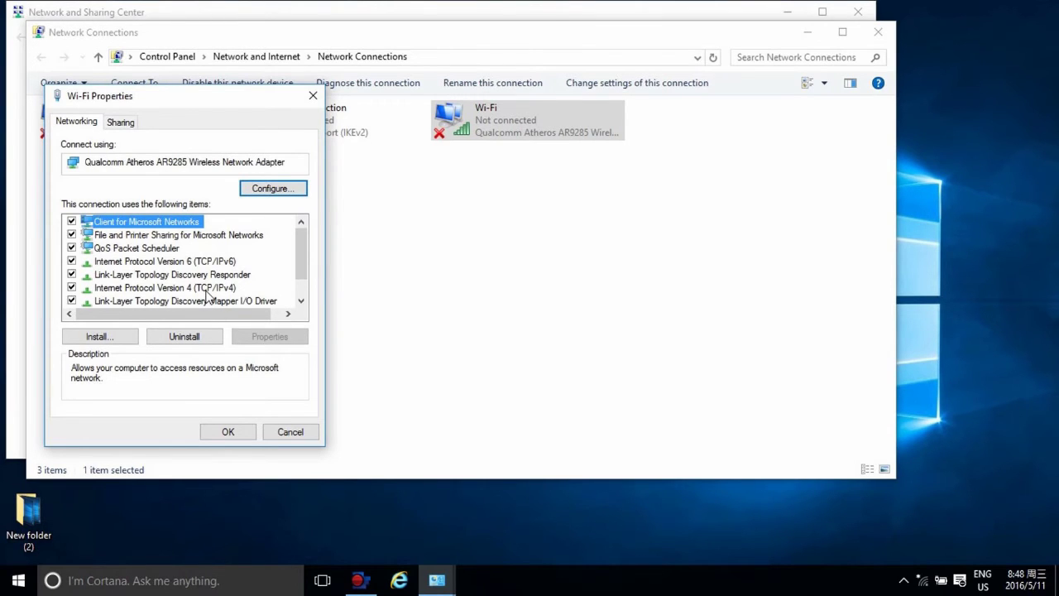
- Confirm Wi-Fi IPv4 obtains IP and DNS automatically, then close the IPv4 and Wi-Fi Properties dialogs
double_click(206, 290)
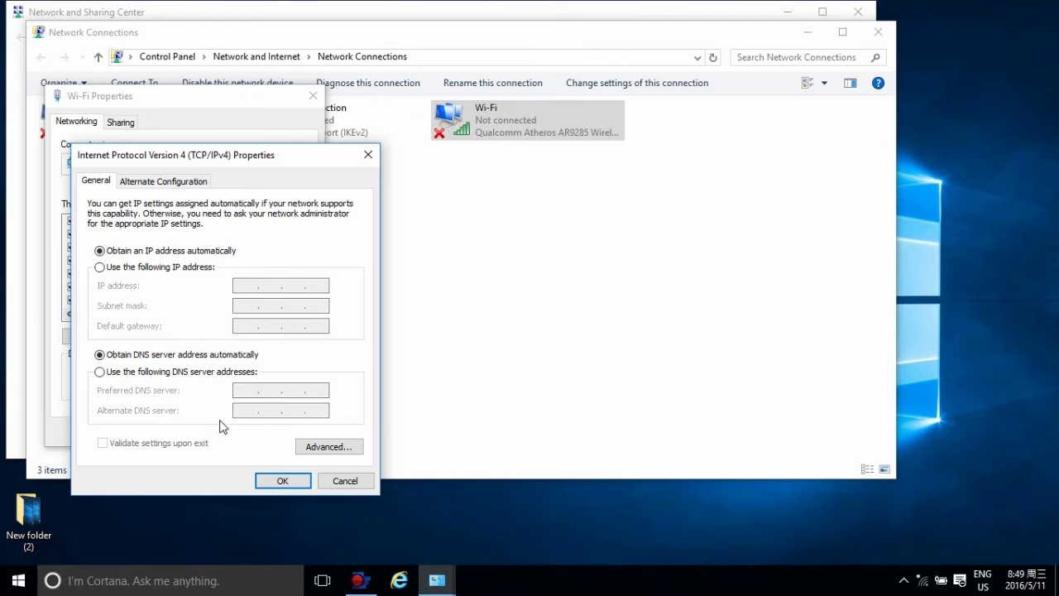
click(294, 484)
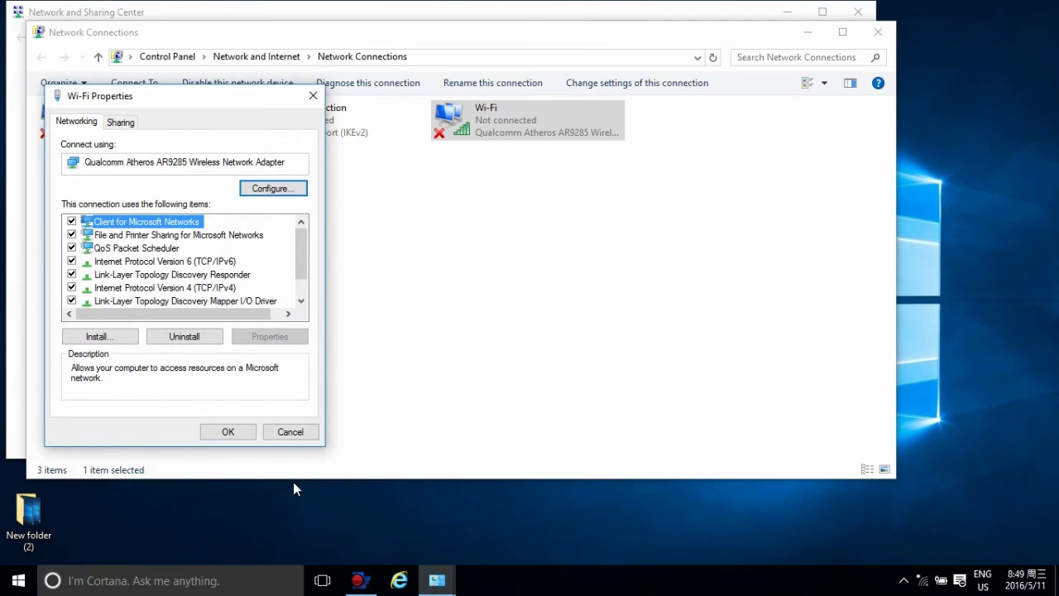
click(228, 432)
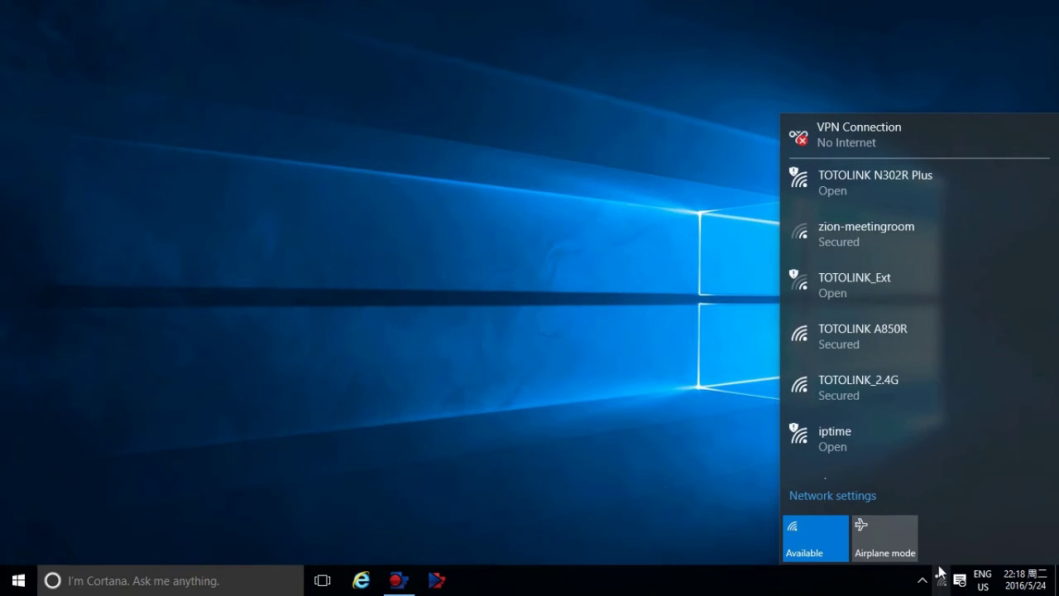
- Connect to the open TOTOLINK N302R Plus Wi-Fi network
click(894, 179)
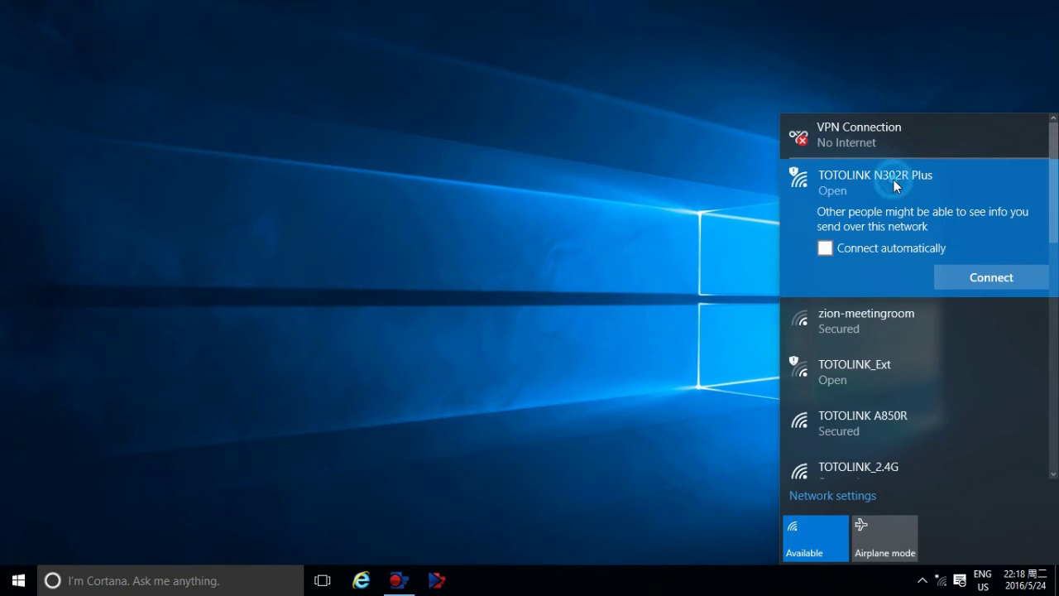
click(984, 276)
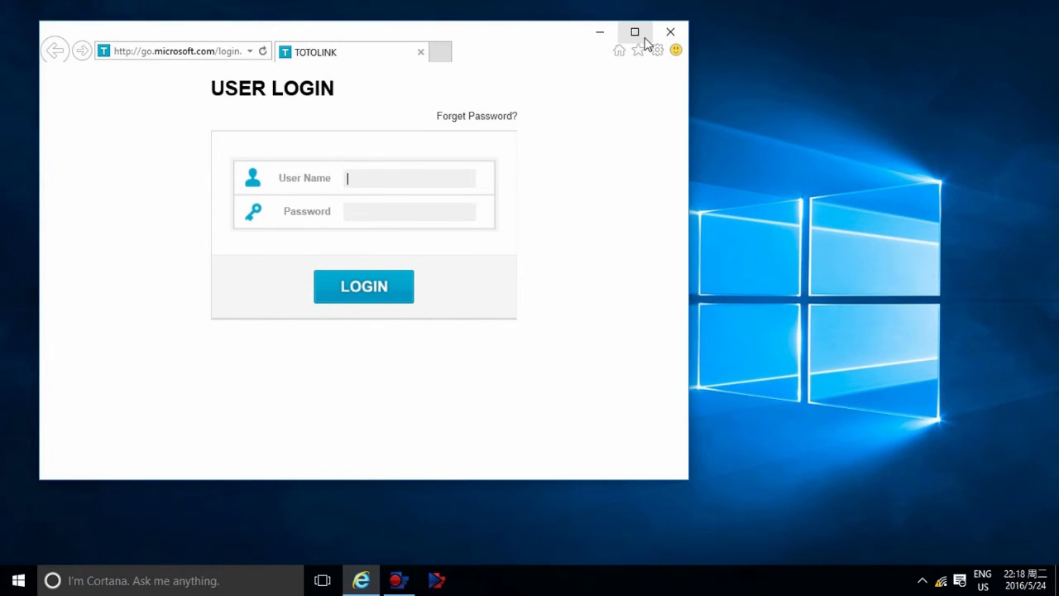
- Maximize the browser and log in to the router as admin with the router password
click(644, 38)
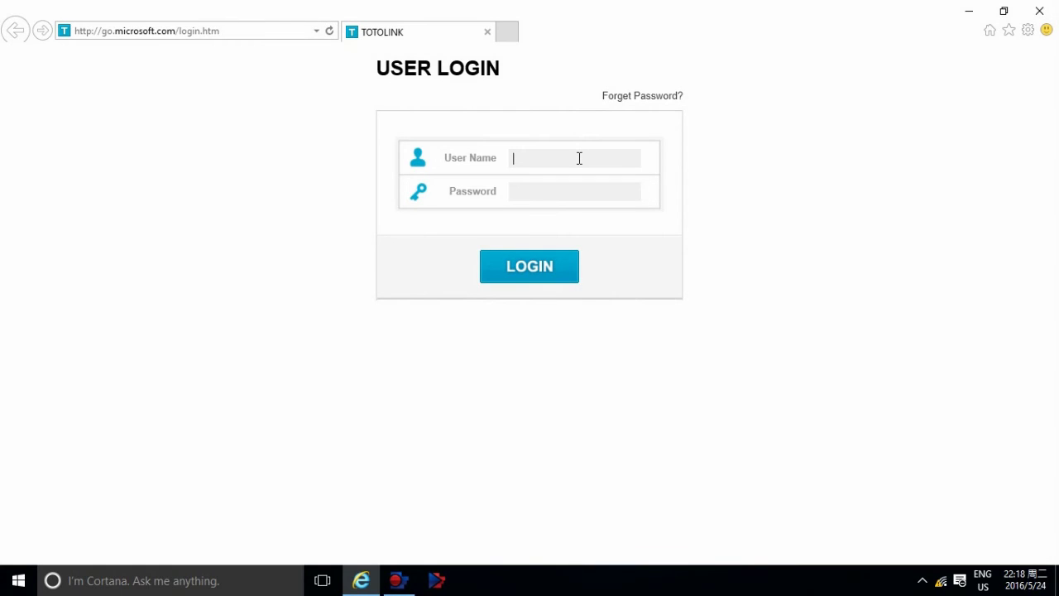
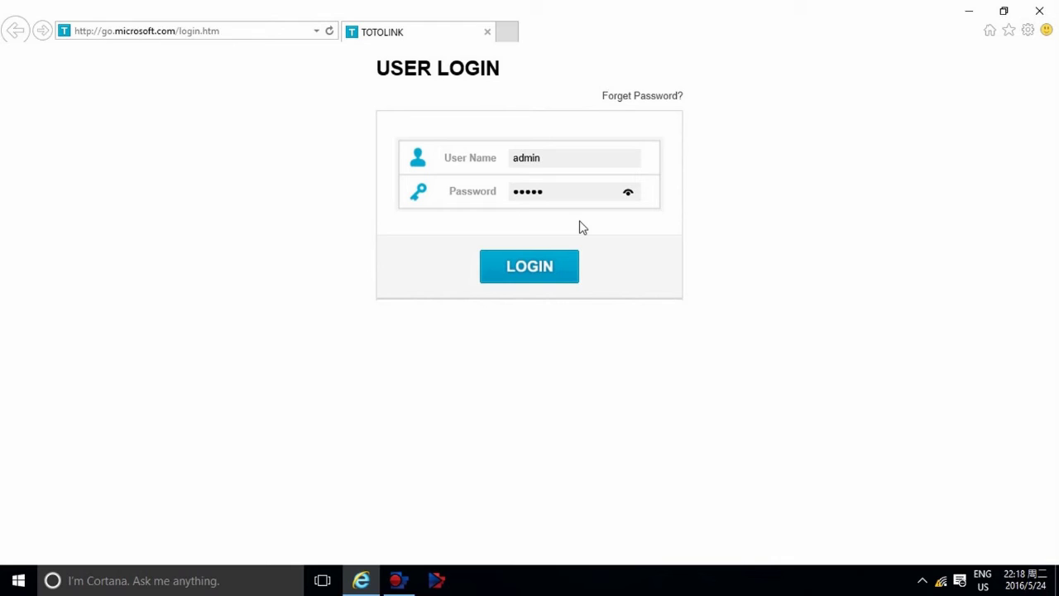
click(515, 273)
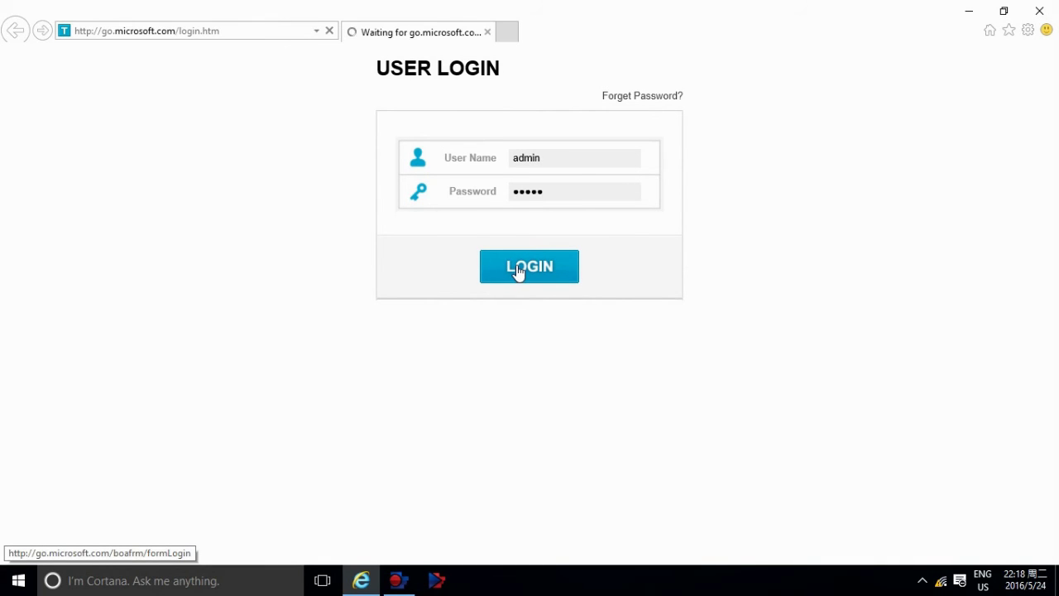
- Set the WAN type to PPPoE and enter the broadband account's user name and password
scroll(729, 245, down, 1)
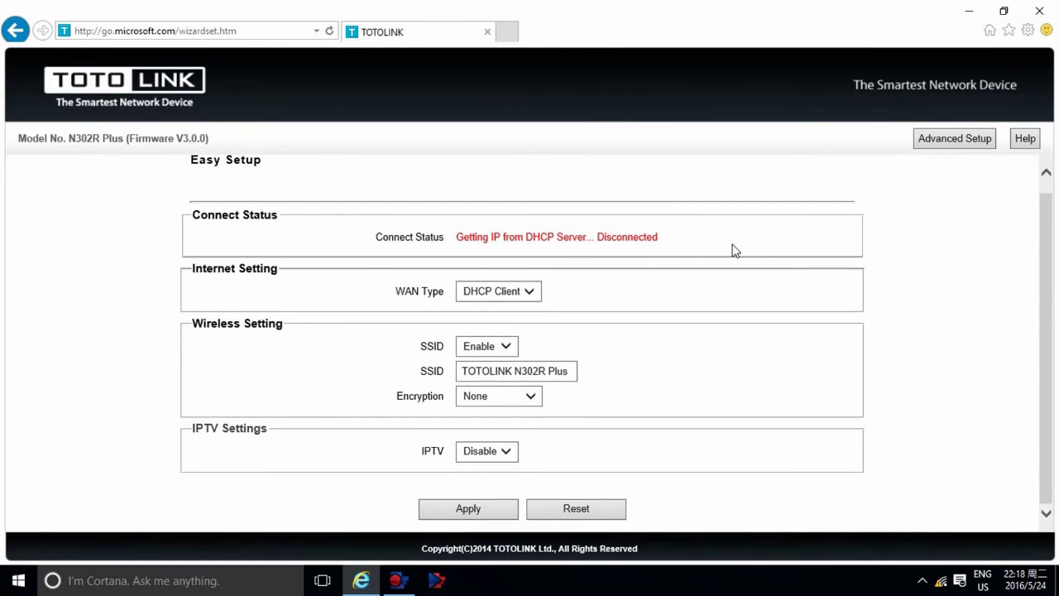
click(532, 292)
click(529, 303)
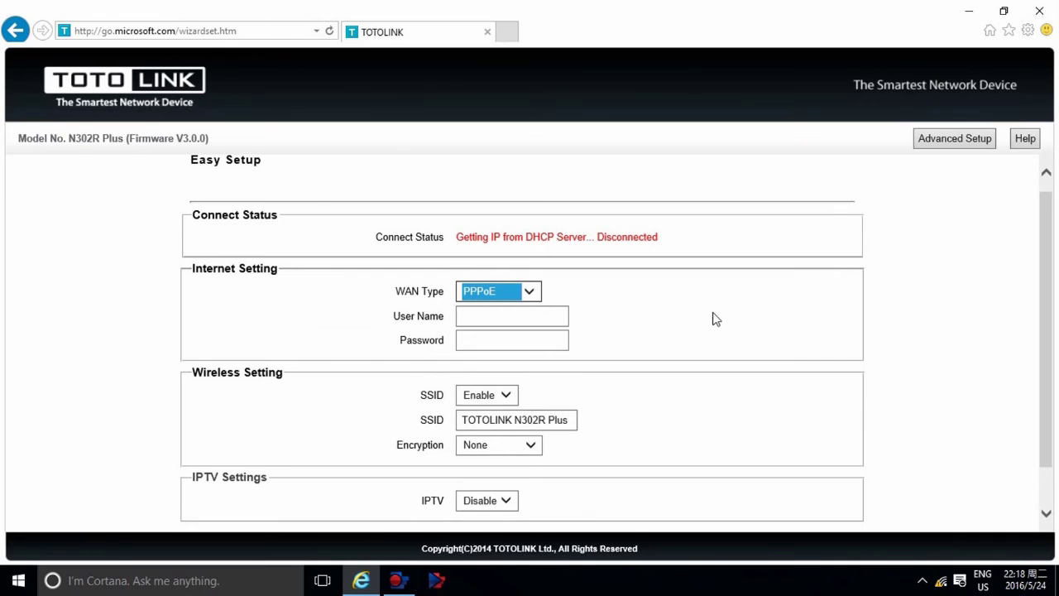
scroll(716, 320, down, 1)
click(494, 269)
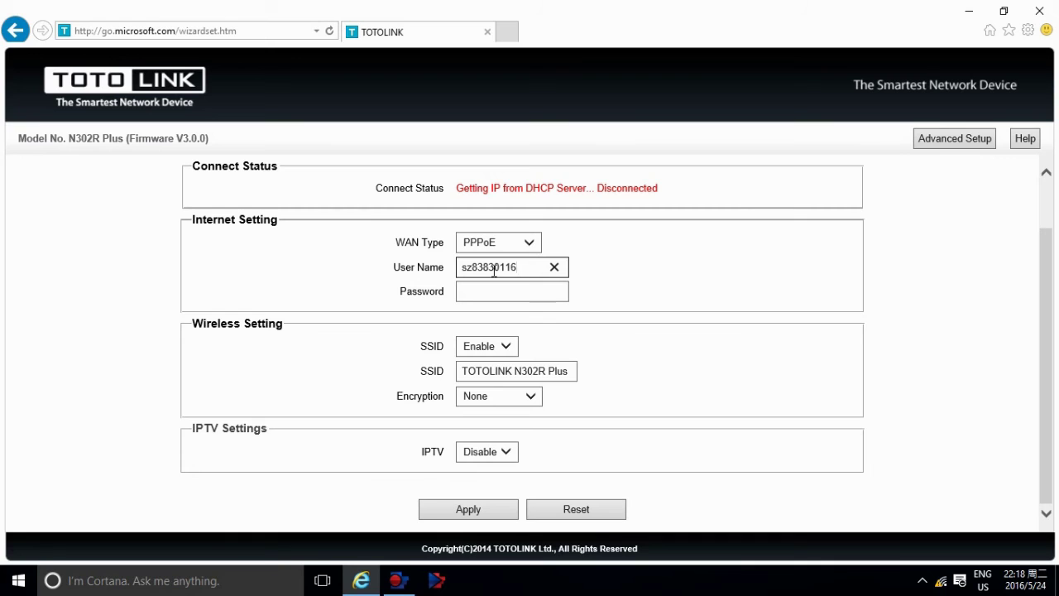
click(480, 293)
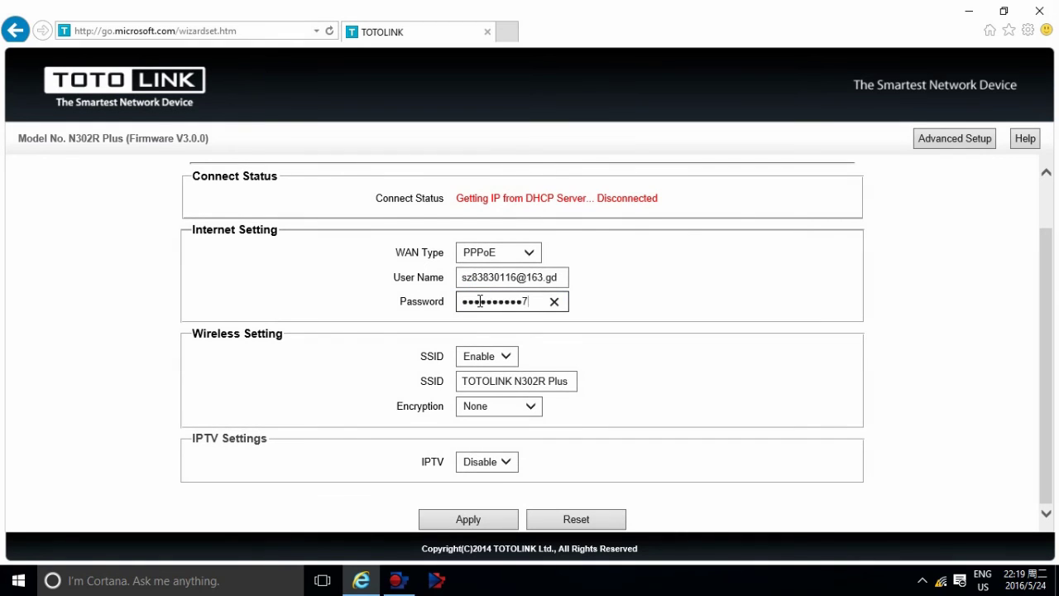
- Set Wi-Fi encryption to WPA2 Mixed with a pre-shared key and apply the settings
click(536, 405)
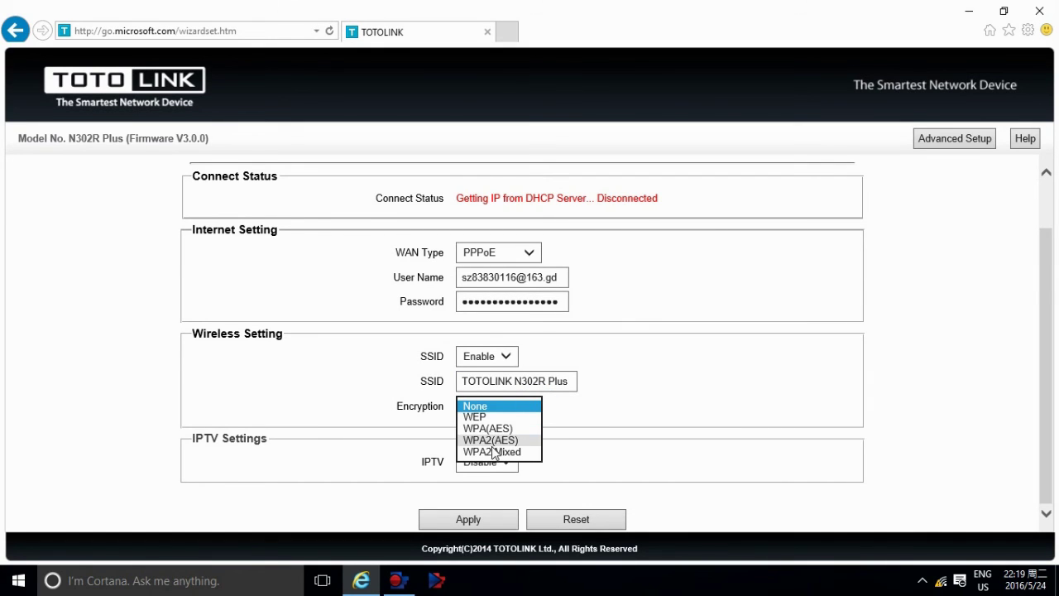
click(495, 452)
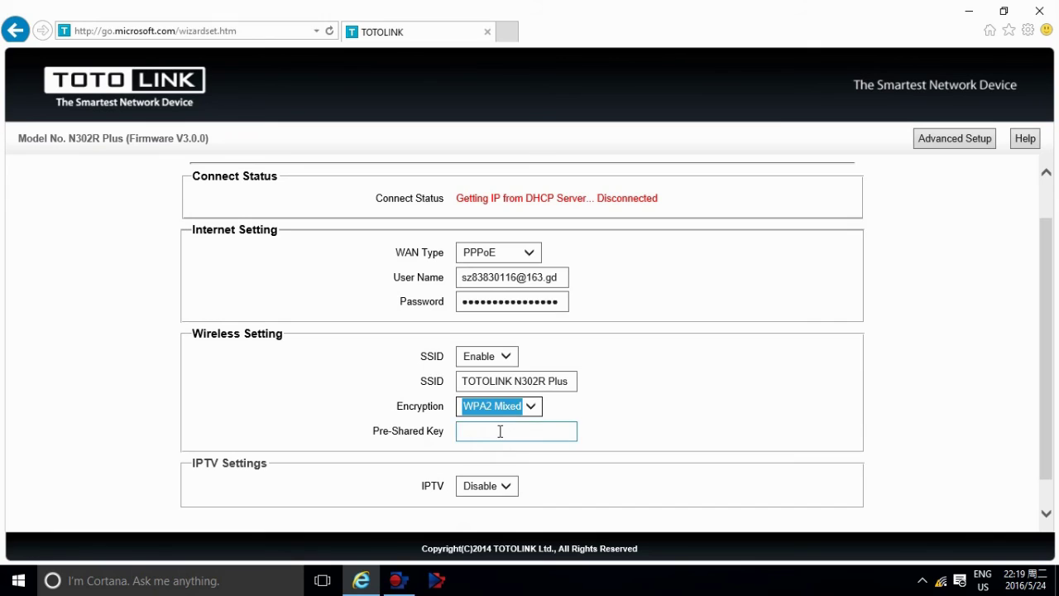
click(499, 429)
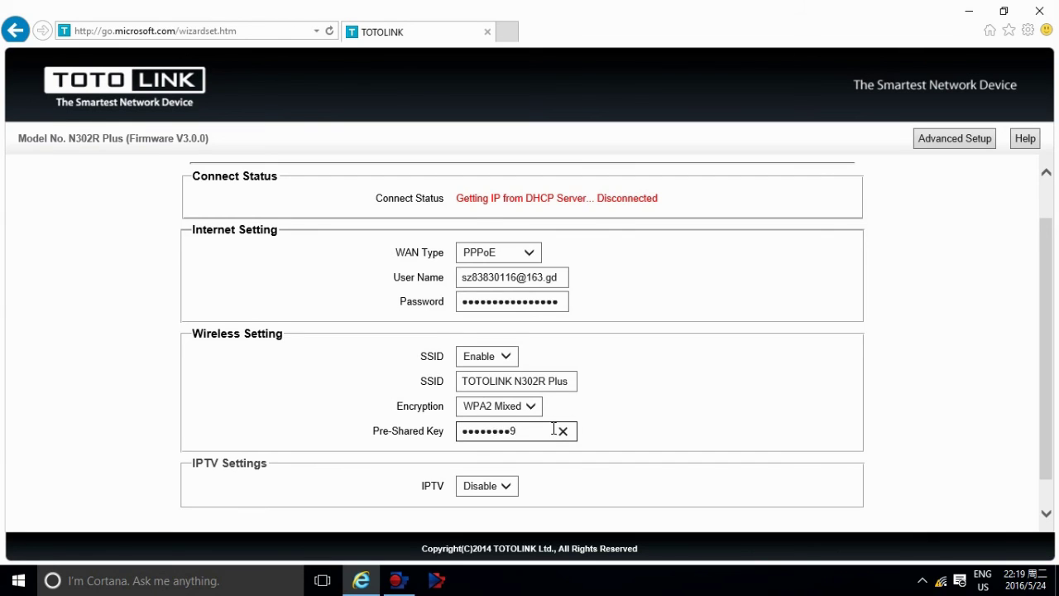
scroll(530, 430, down, 1)
click(471, 513)
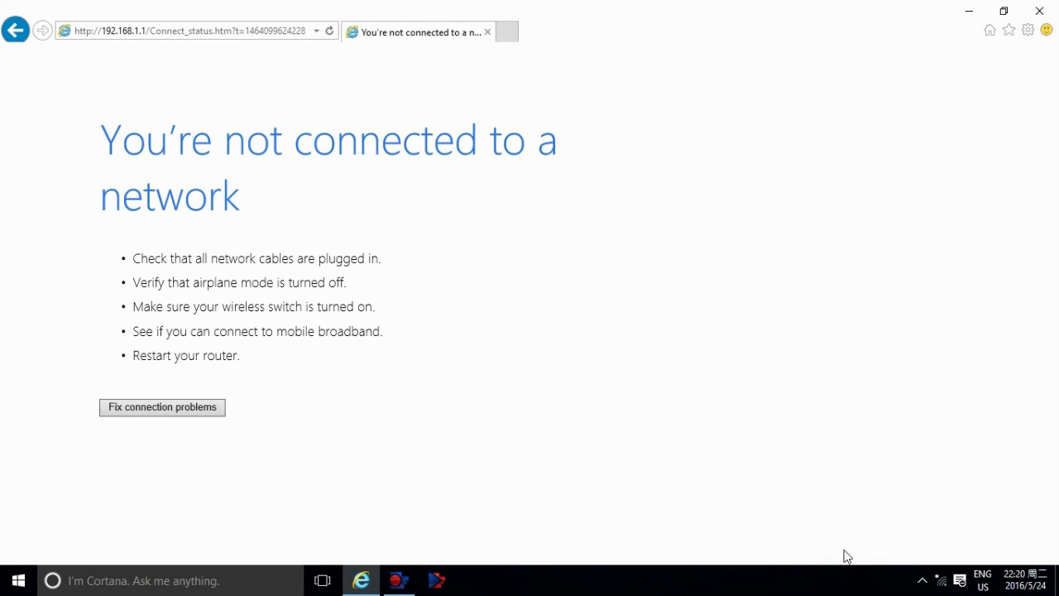
- Select the secured TOTOLINK N302R Plus 2 network from the Wi-Fi list
click(943, 582)
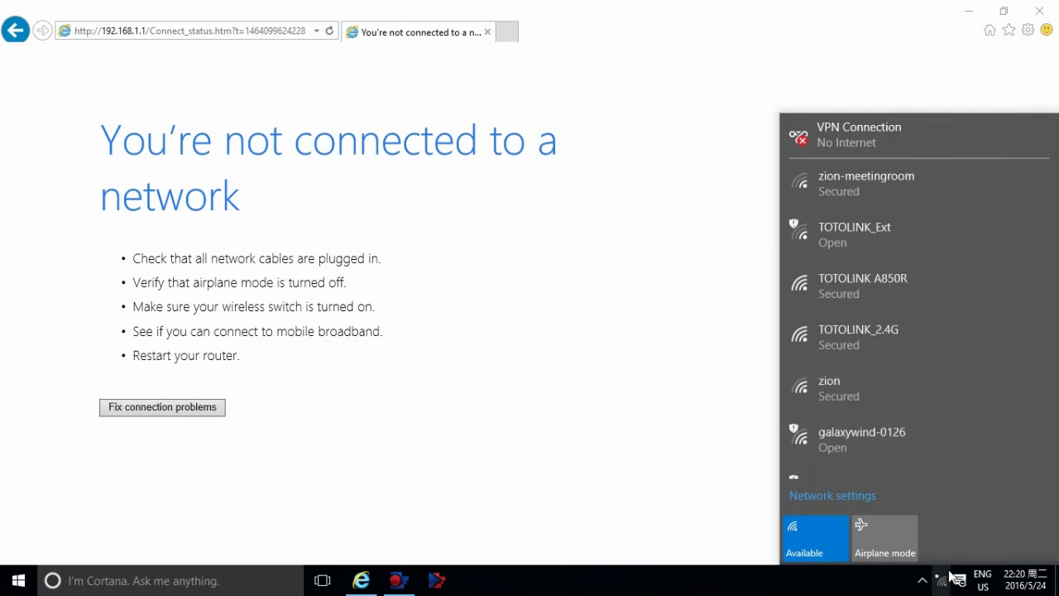
click(904, 192)
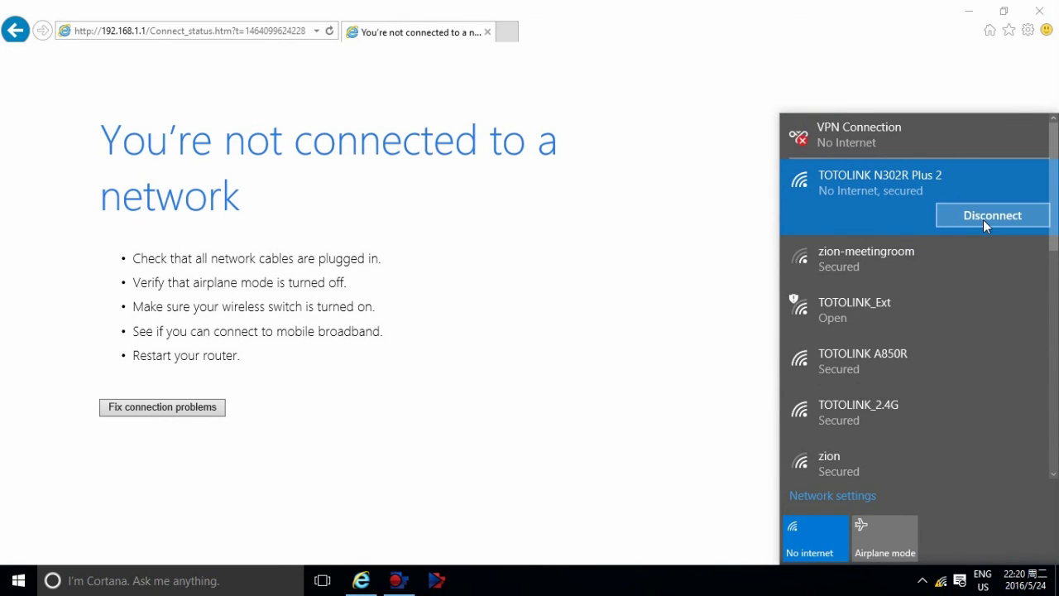
- Check the 'Successful Connection !!' message on the setup page, then open a new browser tab
click(662, 402)
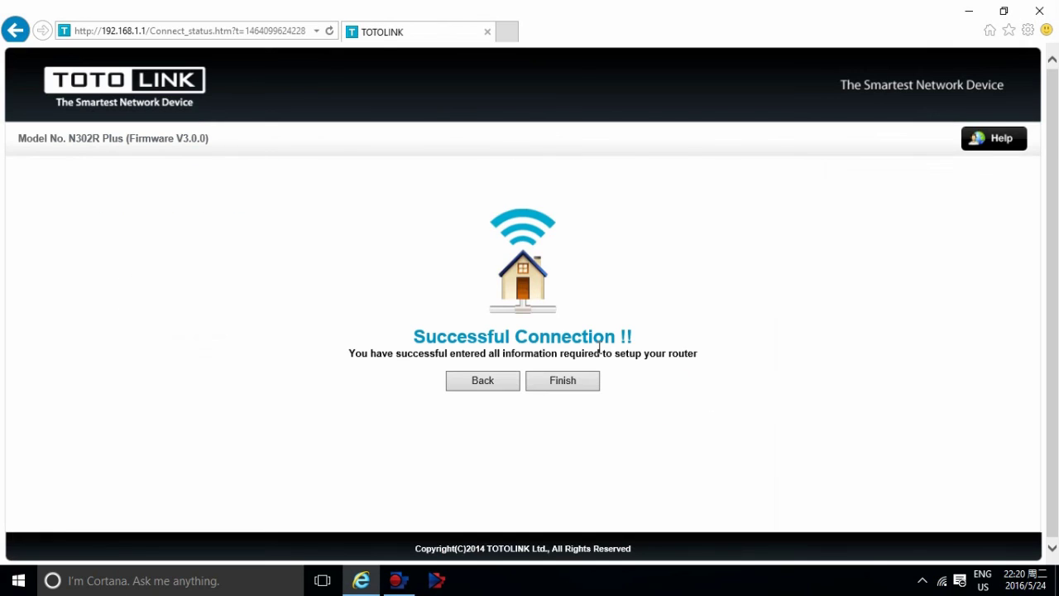
drag(414, 338, 654, 339)
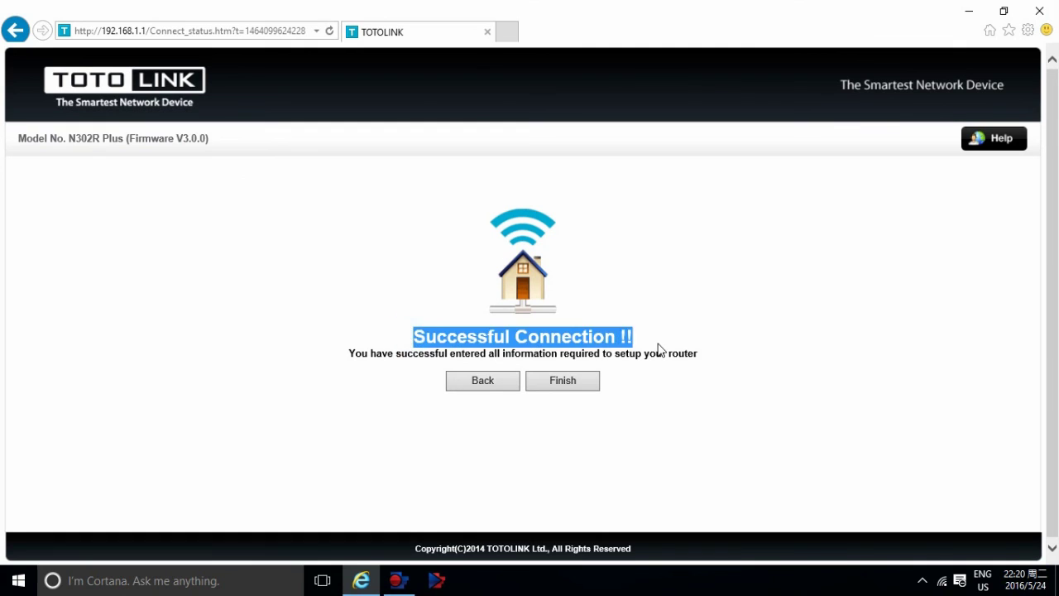
click(719, 311)
click(514, 31)
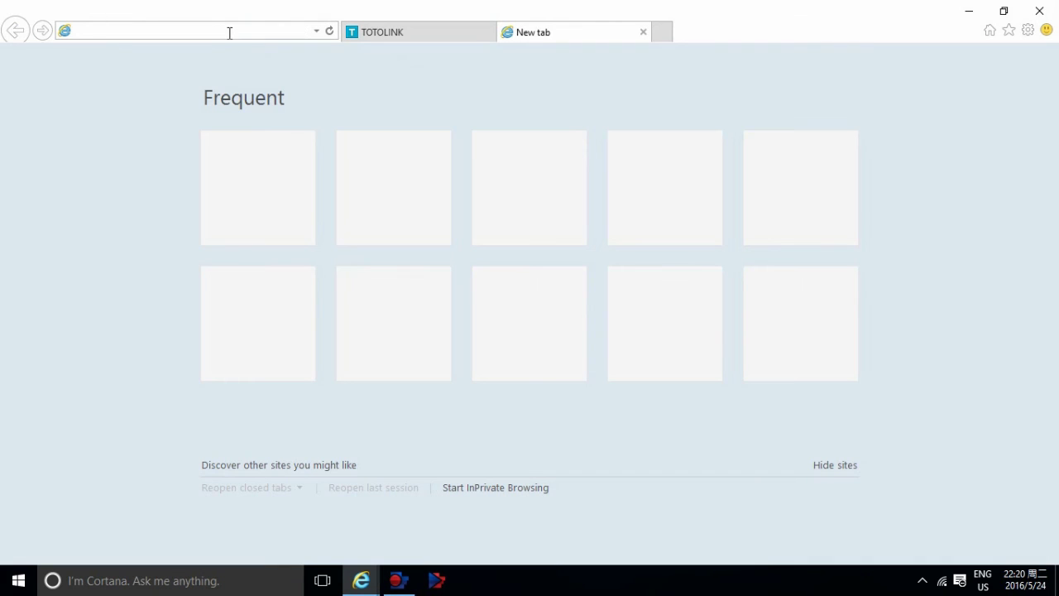